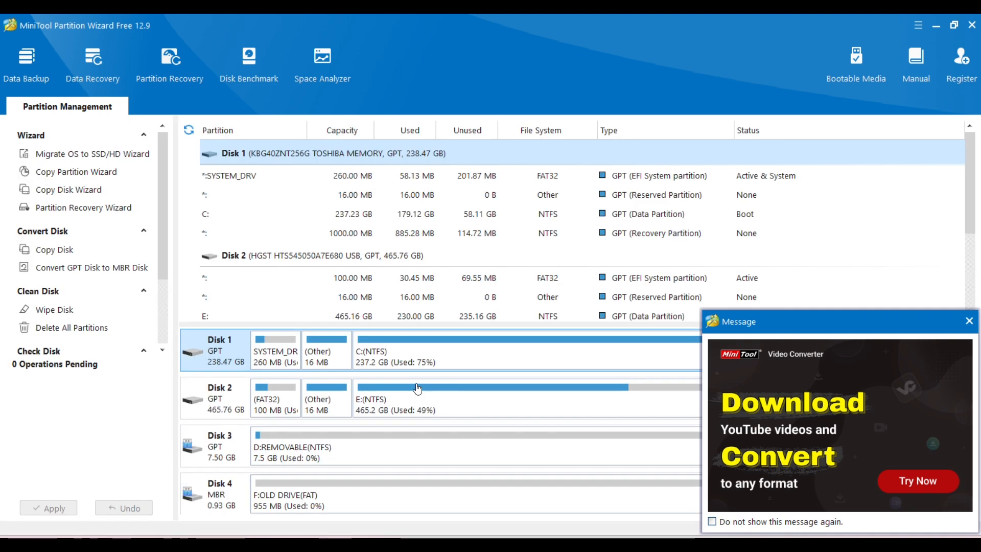
Step: Dismiss the promotional message and review the operations available for the D:REMOVABLE partition on Disk 3
left_click(970, 322)
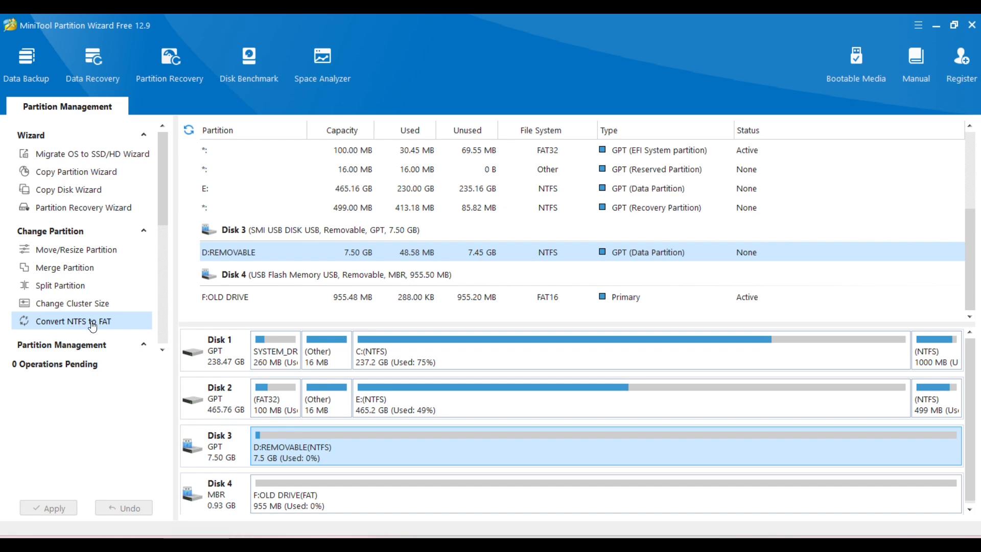
left_click(162, 351)
scroll(162, 350, "down", 5)
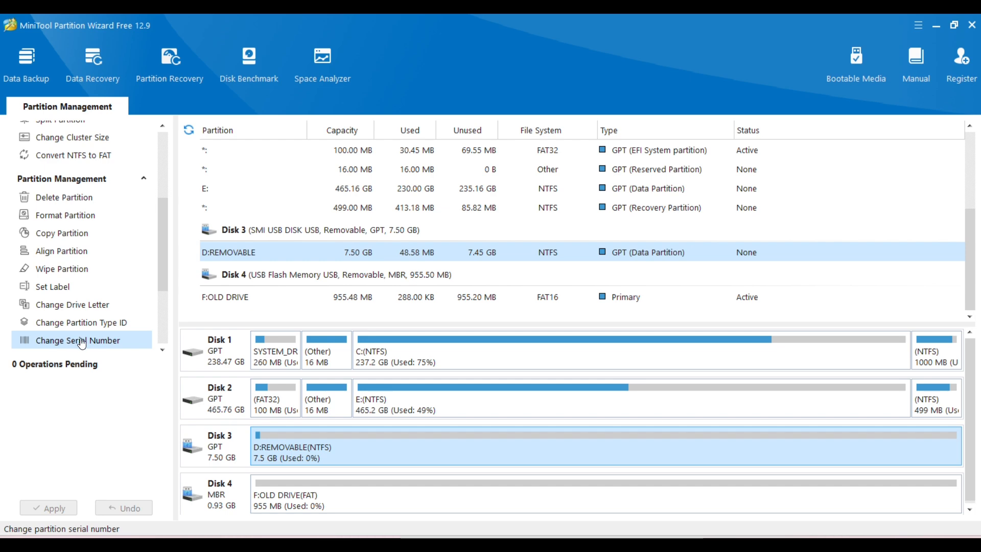
scroll(83, 327, "down", 3)
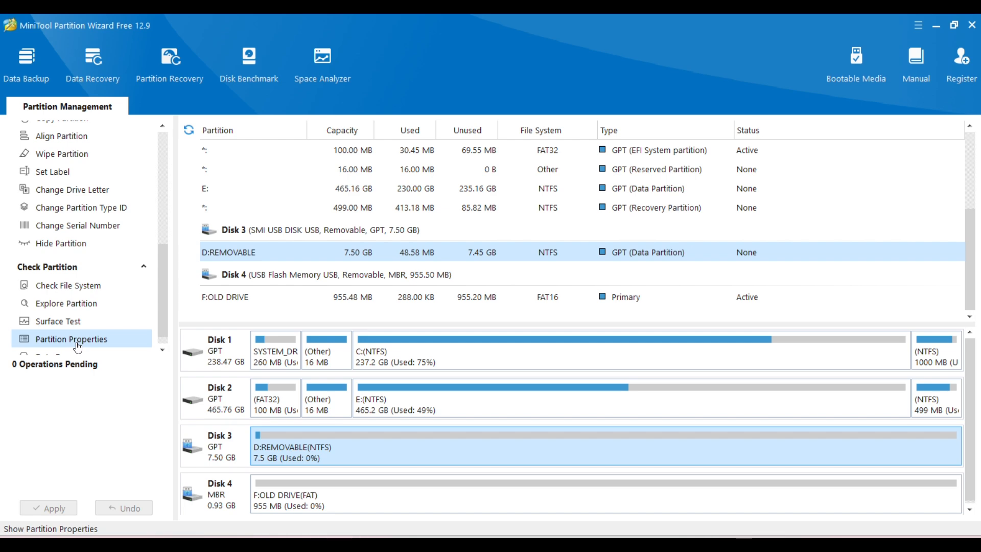
left_click(162, 349)
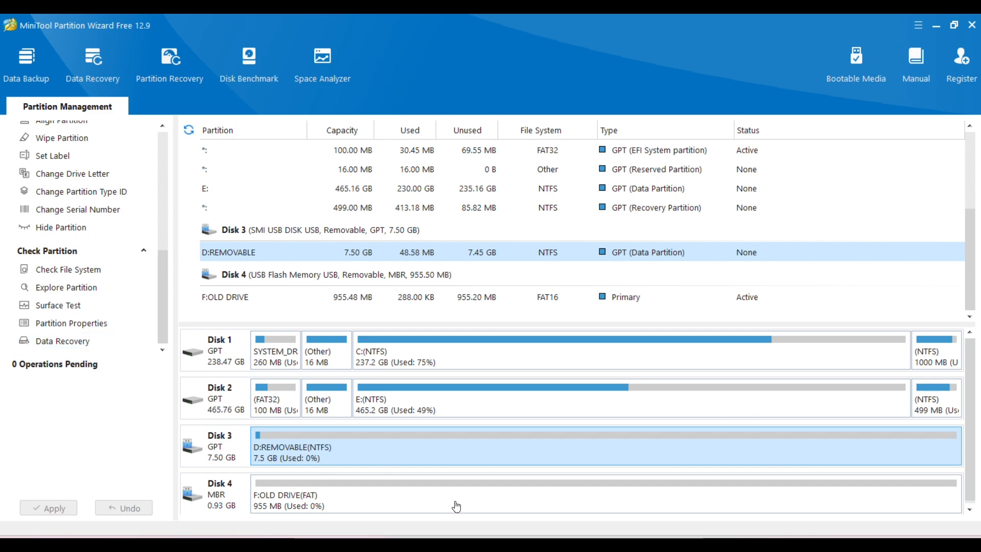
scroll(115, 261, "up", 5)
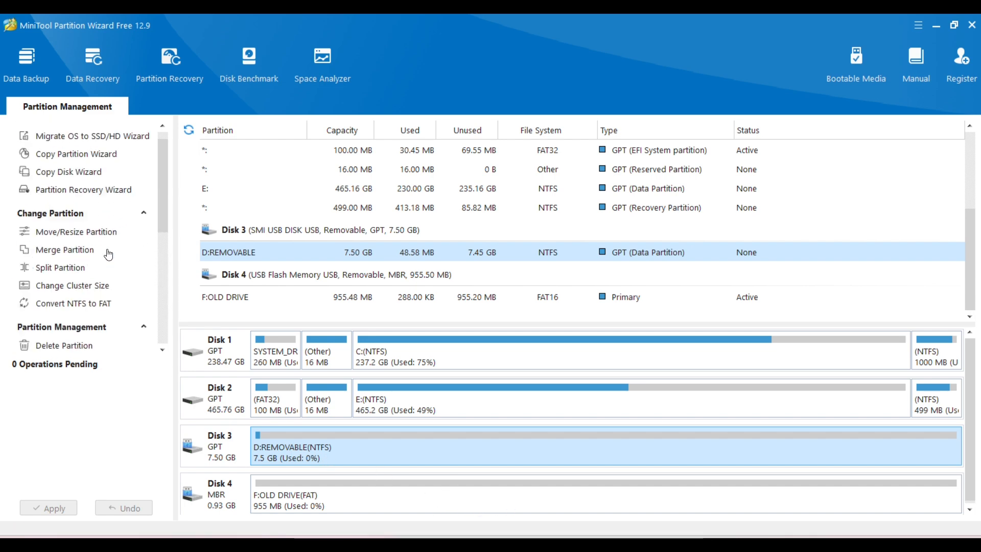
Step: Split the F:OLD DRIVE partition on Disk 4 with the original partition size set to 500 MB, and apply the pending changes
left_click(530, 509)
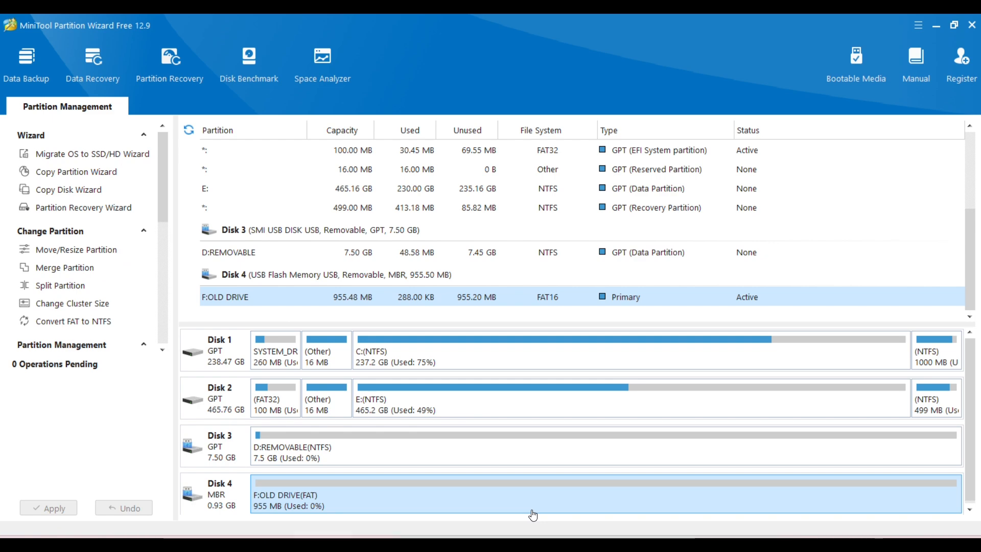
right_click(483, 488)
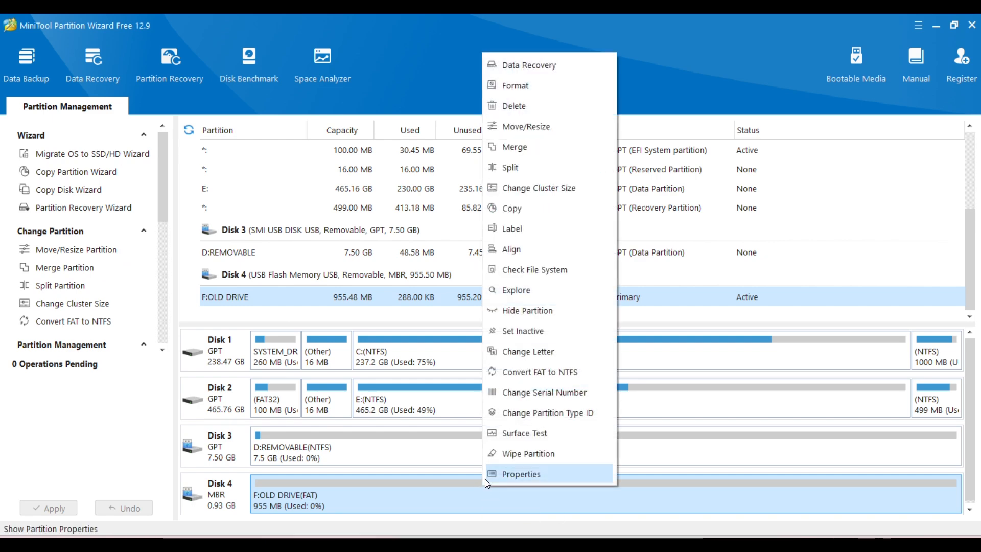
left_click(516, 167)
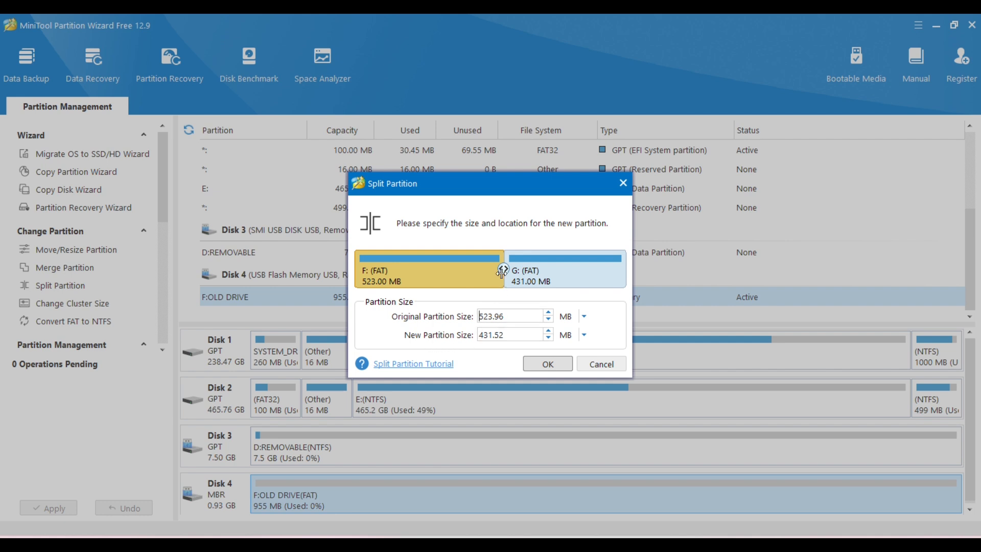
left_click_drag(502, 272, 486, 288)
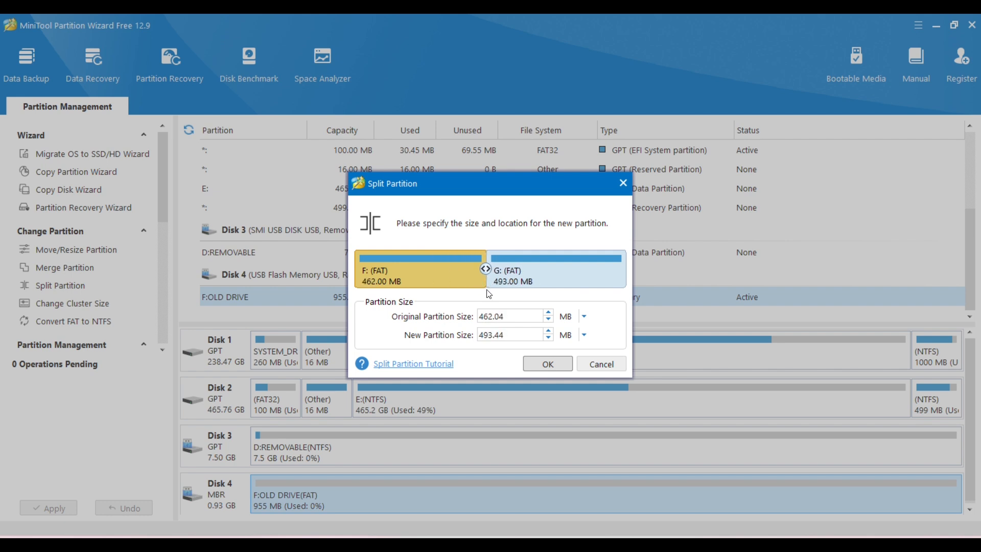
double_click(505, 314)
type("500")
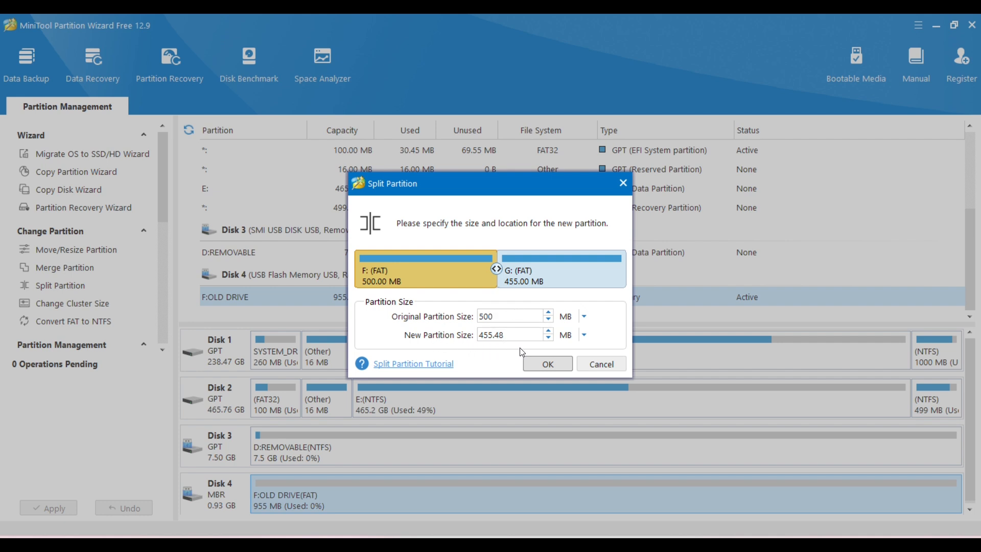
left_click(555, 368)
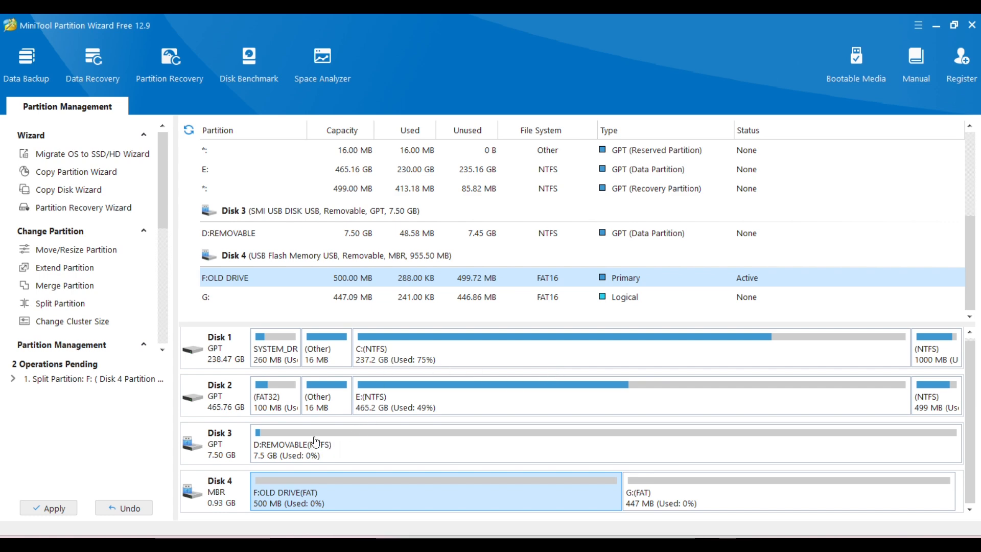
left_click(51, 509)
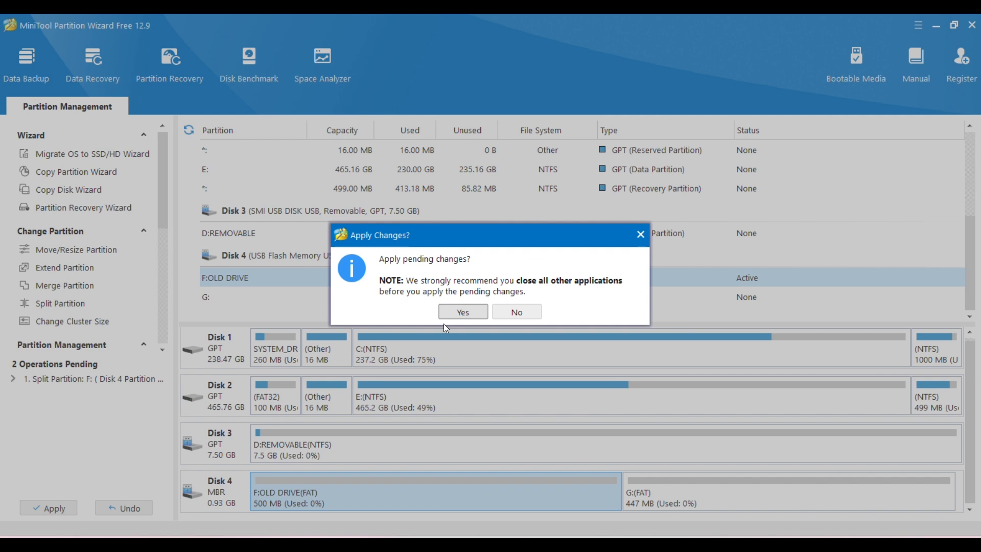
left_click(471, 312)
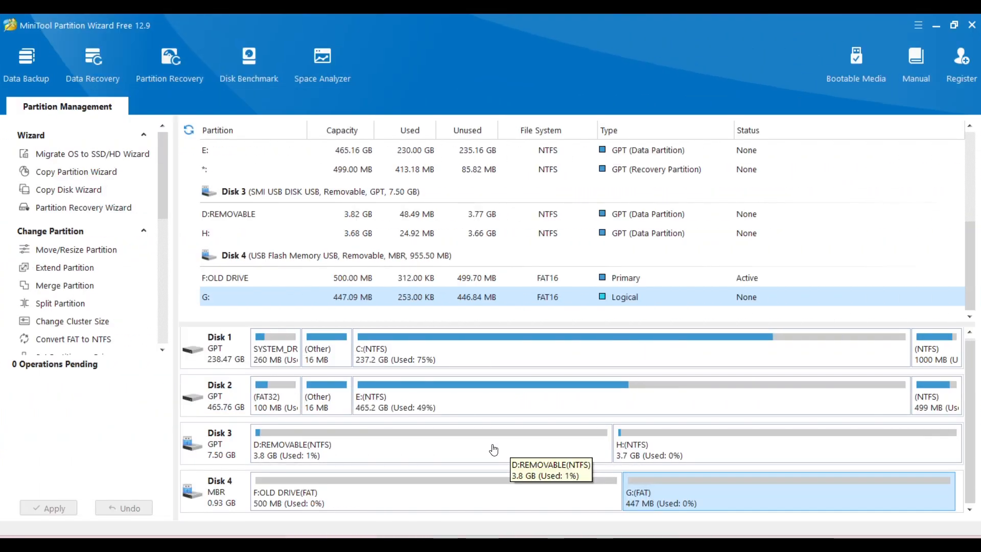
Step: Merge the adjacent H: partition into D:REMOVABLE on Disk 3, keeping the folder name merged_partition_content, and apply the pending changes
left_click(455, 448)
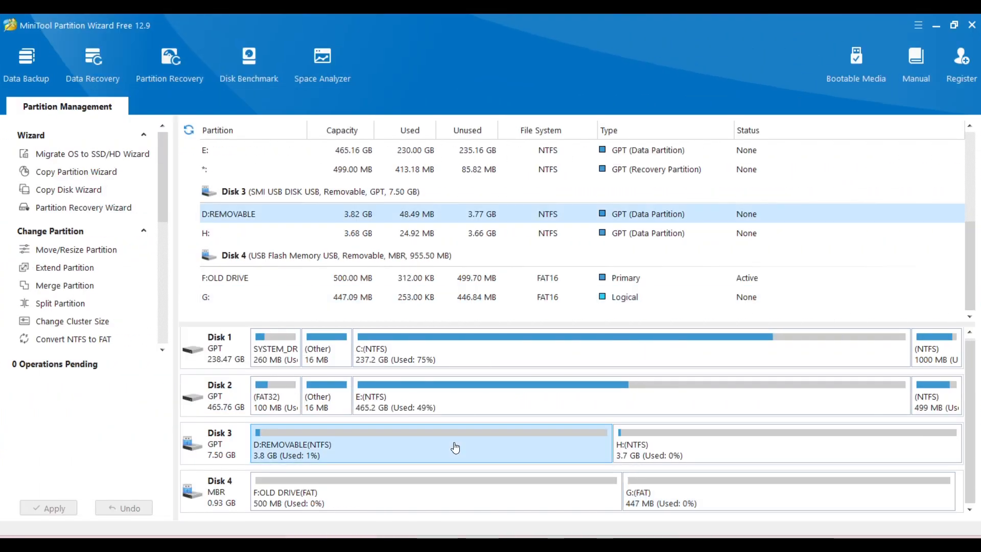
right_click(455, 448)
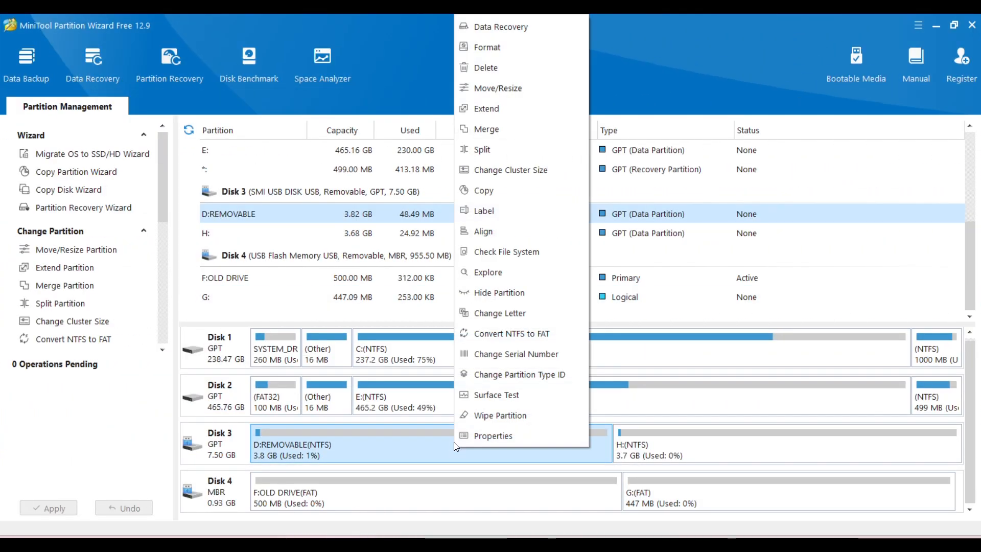
left_click(489, 127)
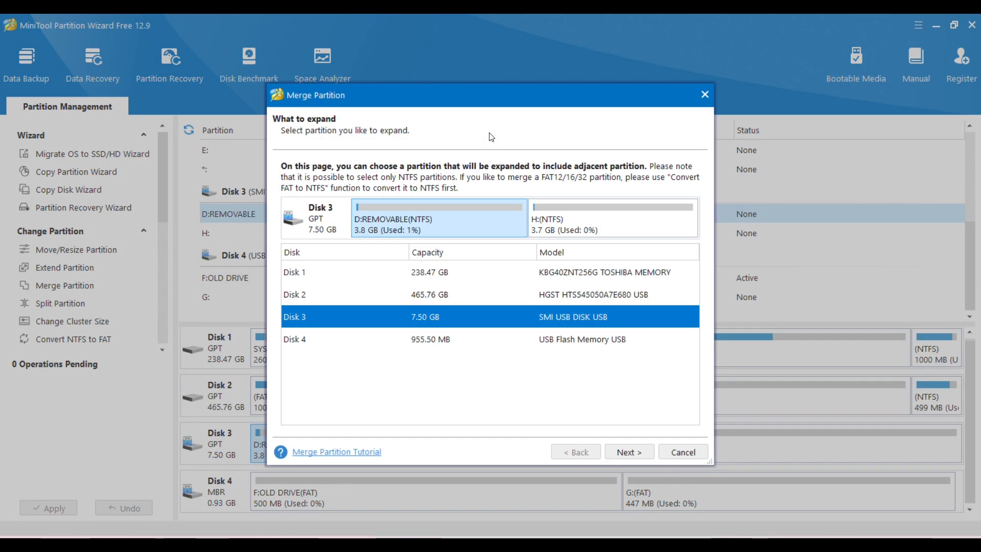
left_click(632, 453)
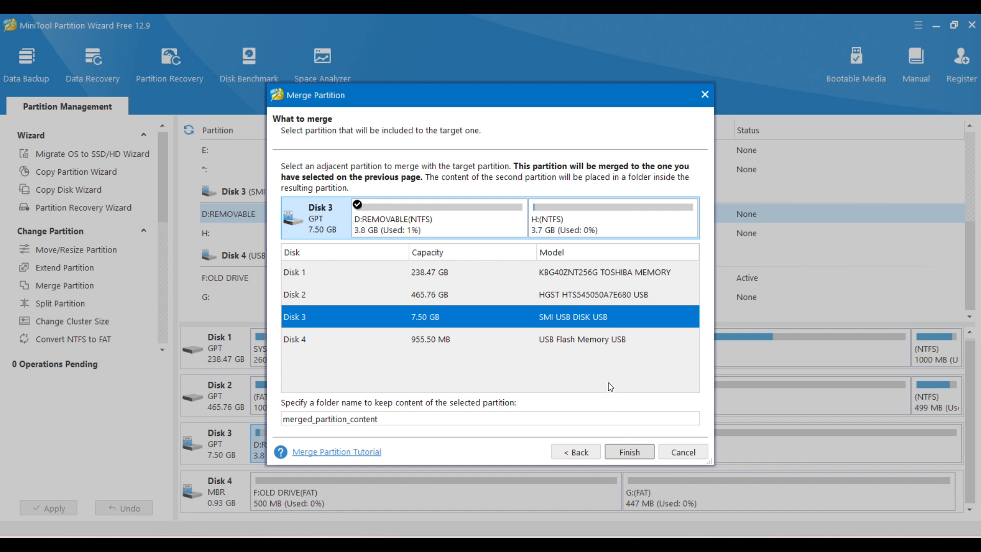
left_click(583, 220)
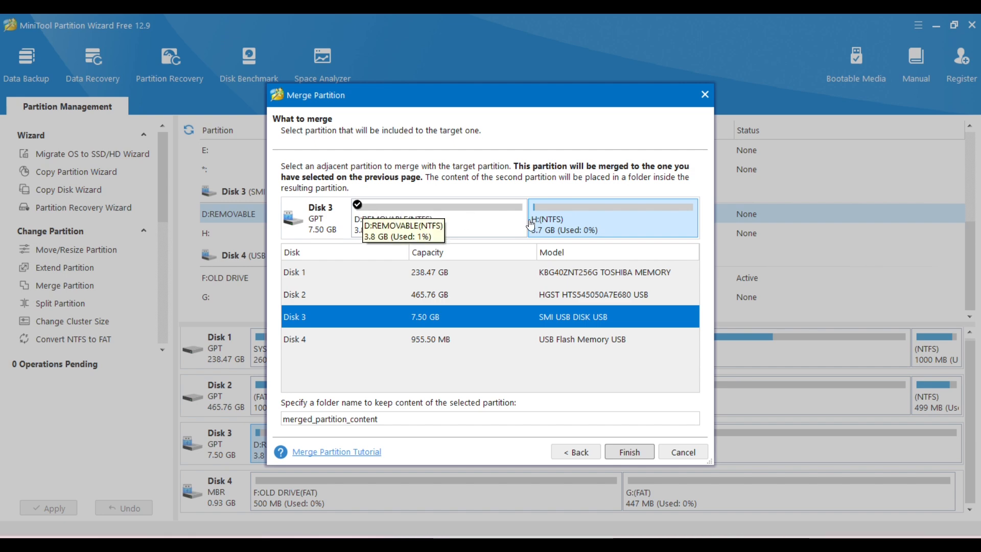
left_click(629, 452)
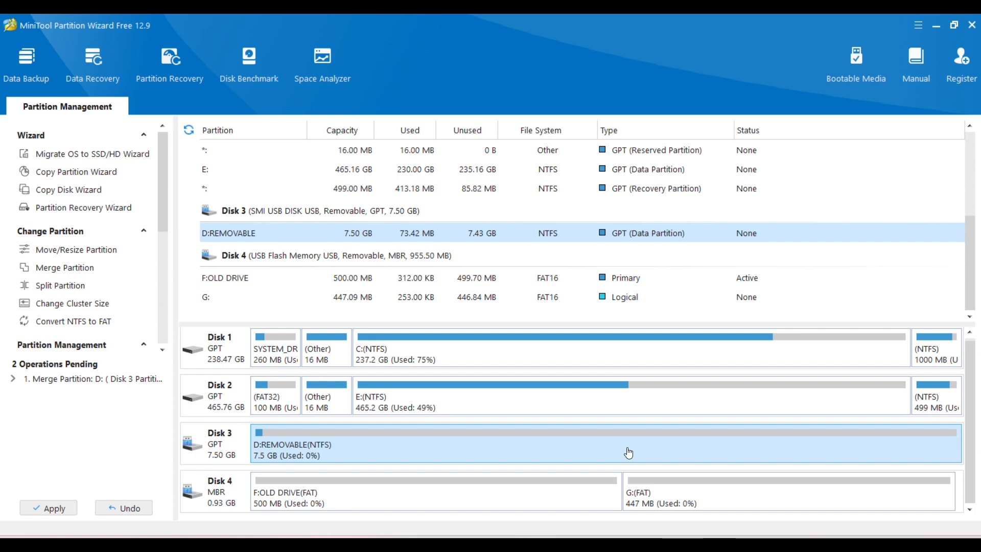
left_click(65, 509)
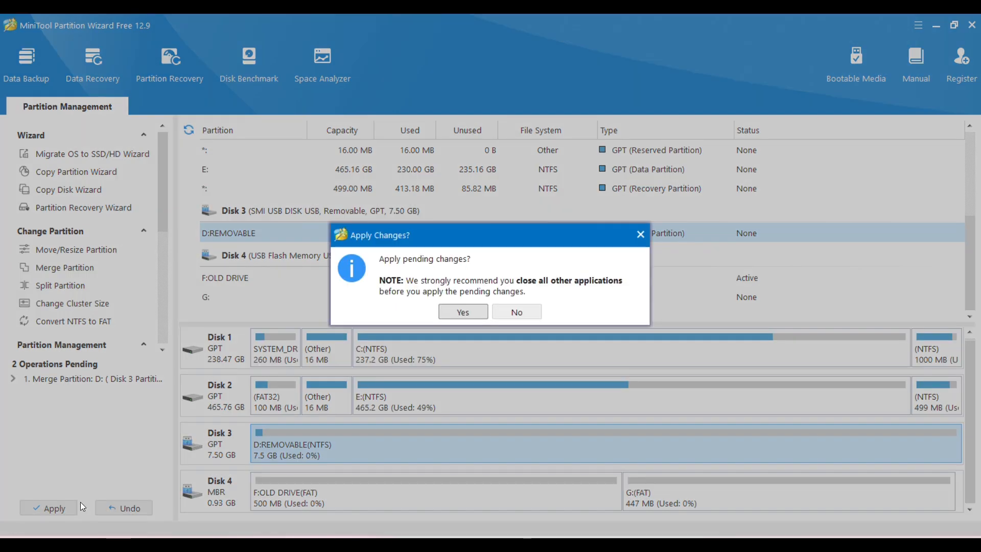
left_click(457, 313)
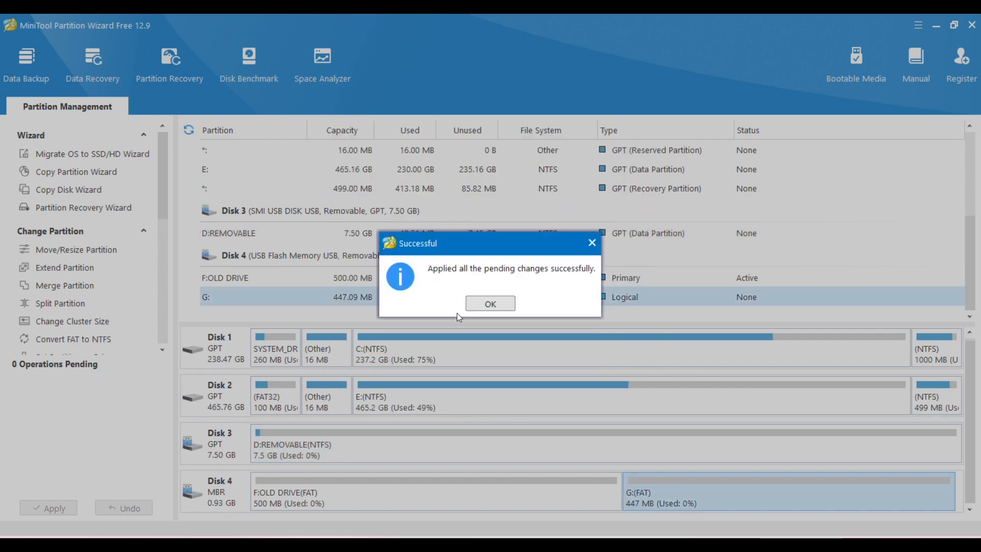
left_click(488, 304)
Step: Extend D:REMOVABLE on Disk 3 to about 6.44 GB using free space from H:, and apply the pending changes
left_click(532, 447)
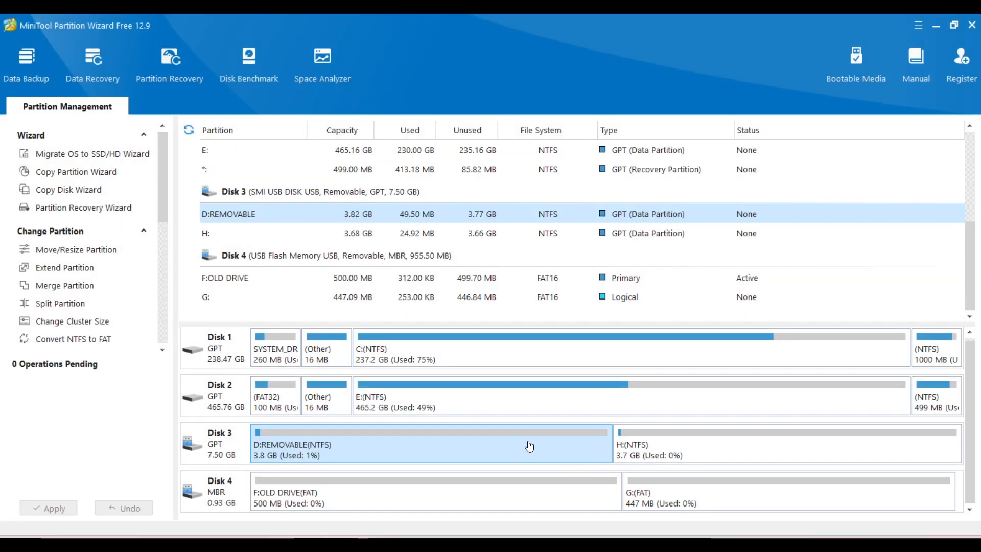
left_click(65, 267)
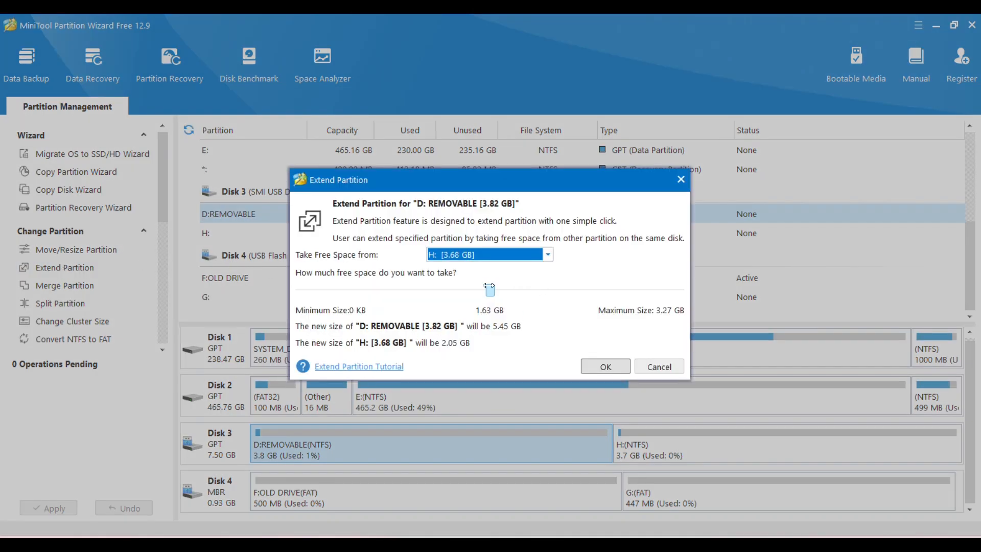
left_click_drag(489, 286, 605, 285)
left_click(607, 363)
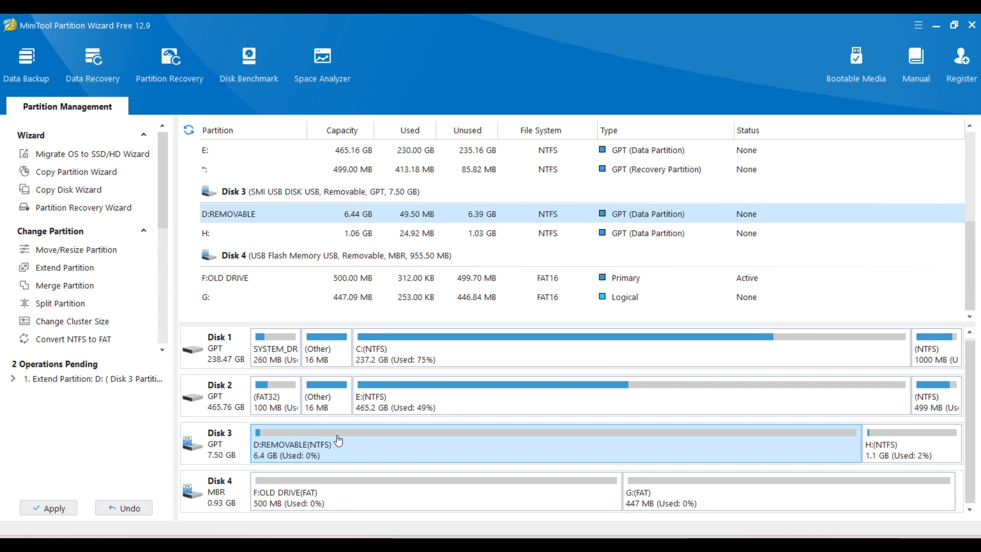
left_click(53, 511)
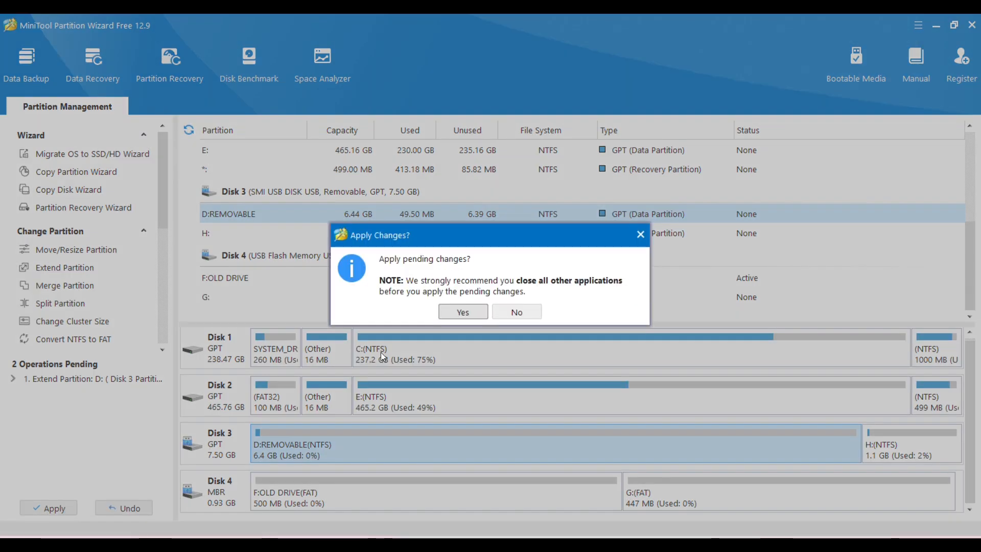
left_click(465, 308)
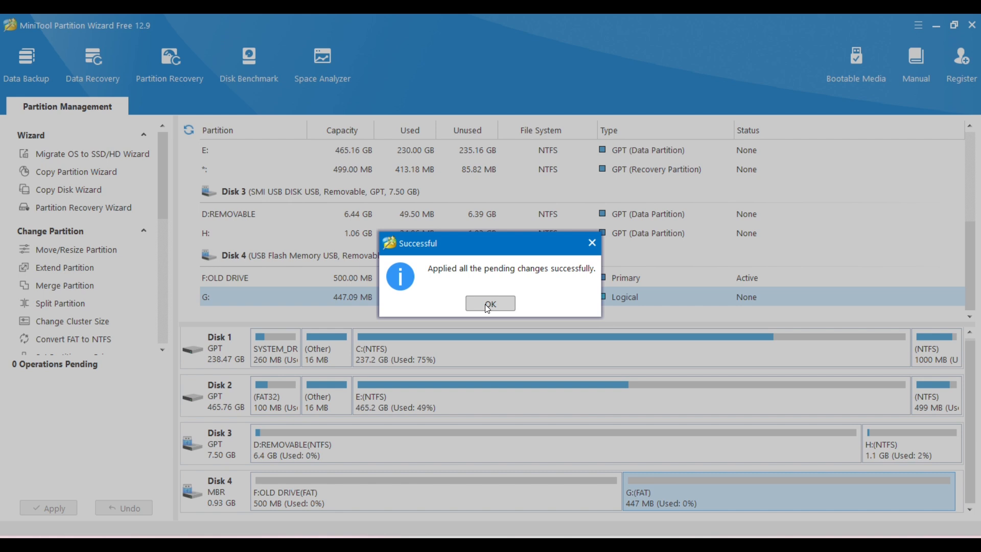
left_click(488, 304)
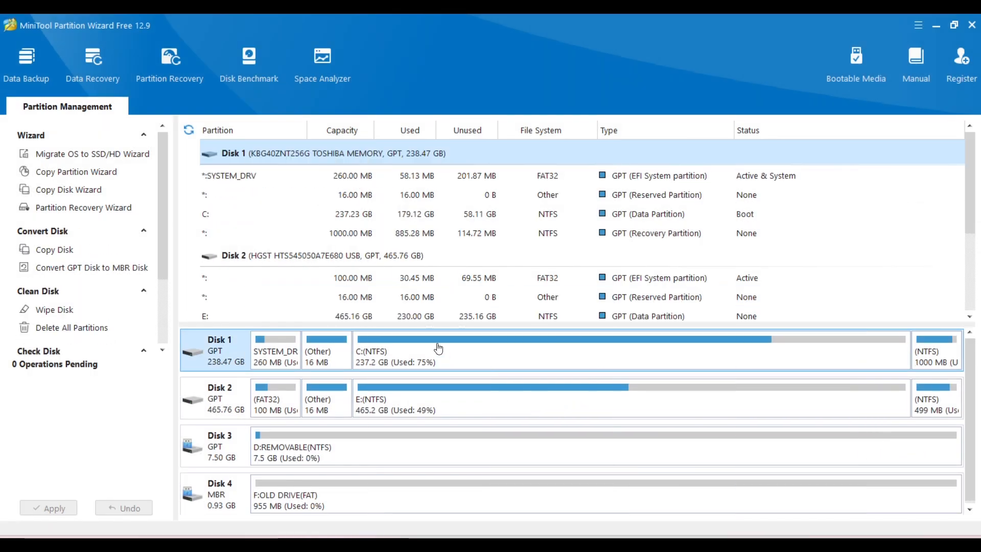